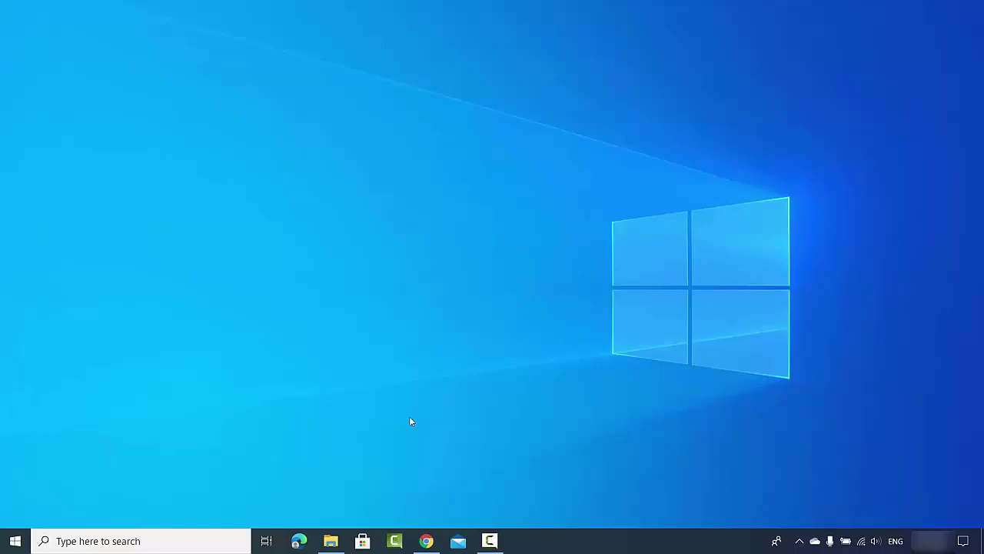
# Open File Explorer on the MS office docs folder on DATADRIVE1 (D:)
pyautogui.click(331, 540)
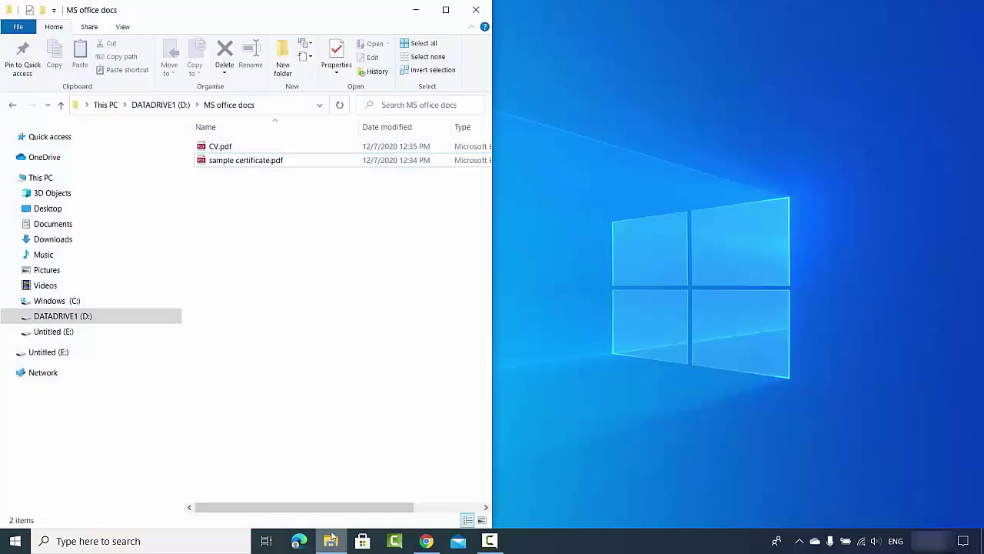
# Open sample certificate.pdf in Edge, view it full screen, then minimize it
pyautogui.doubleClick(240, 162)
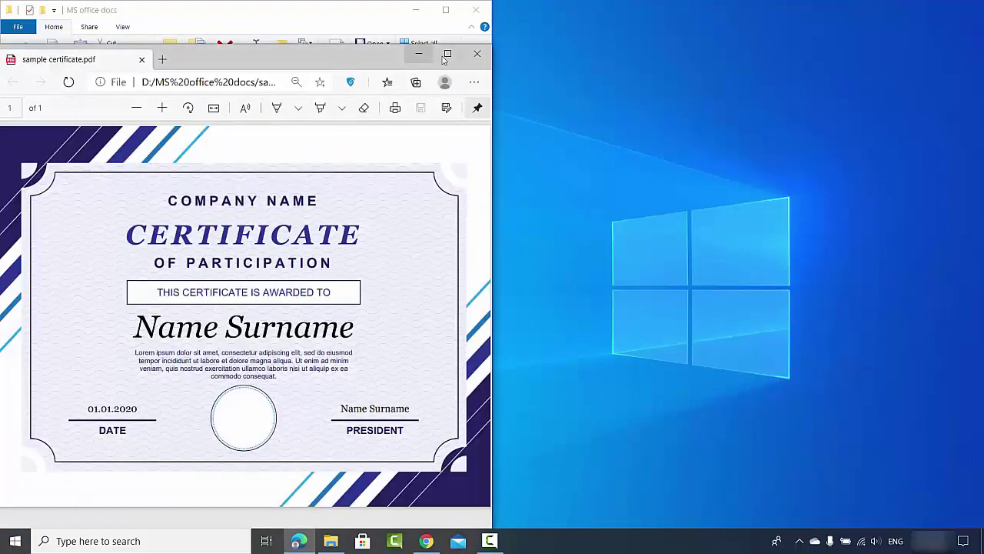
pyautogui.doubleClick(443, 62)
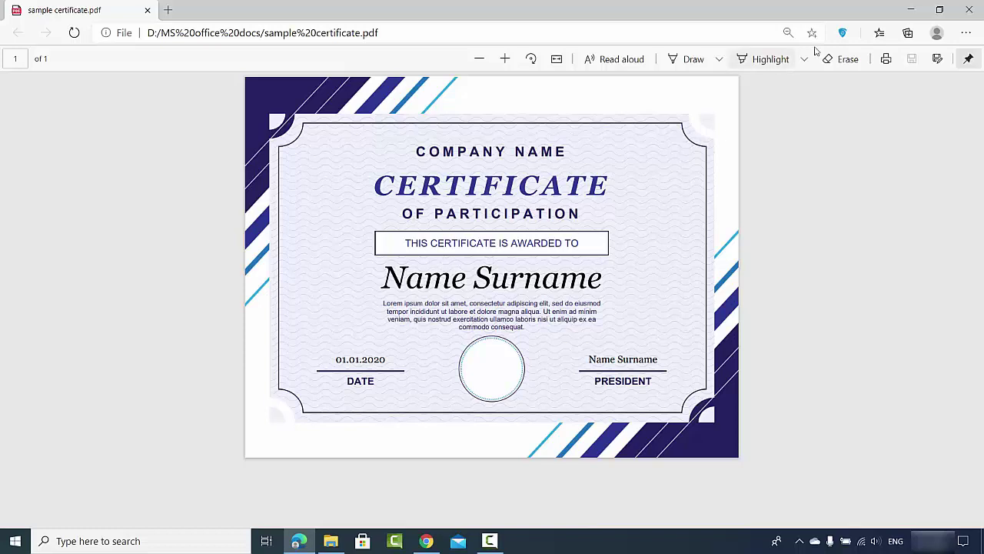
pyautogui.click(911, 9)
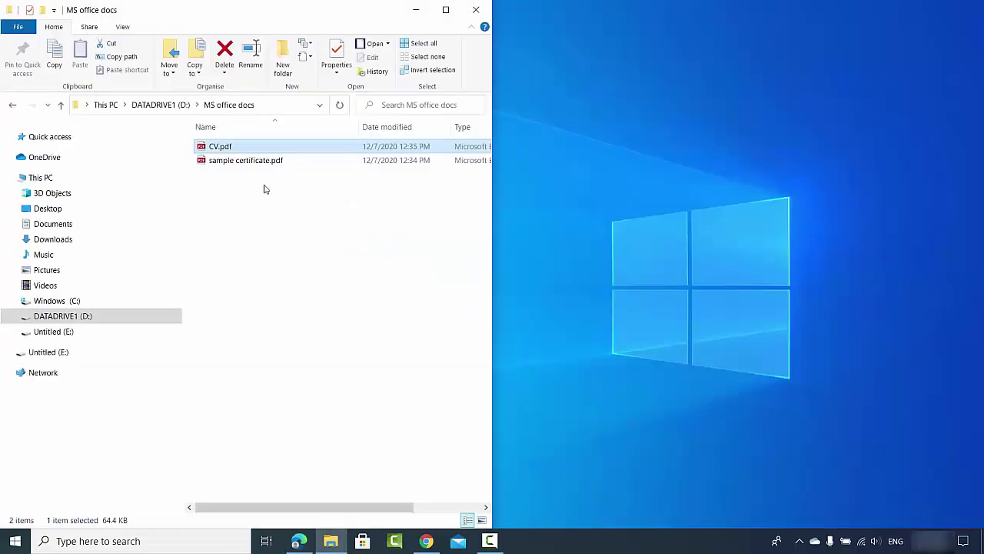
# Open CV.pdf in a second Edge tab, compare both PDFs, then minimize Edge
pyautogui.doubleClick(220, 147)
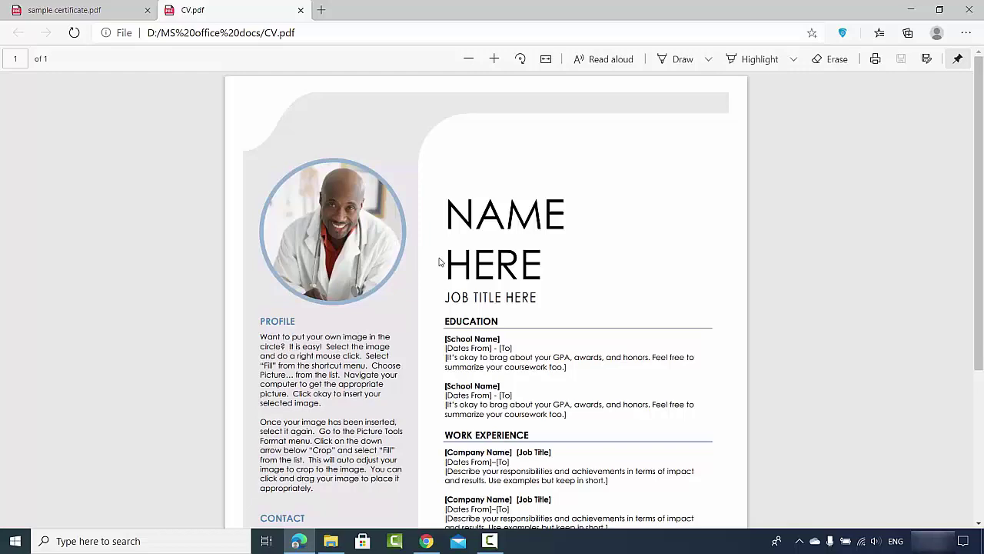
pyautogui.scroll(-3, 439, 262)
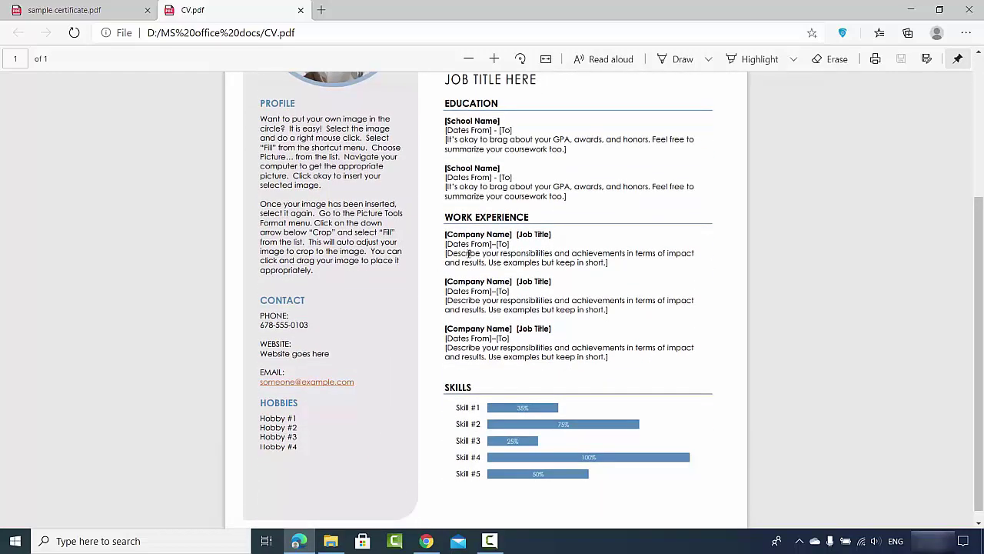
pyautogui.click(75, 9)
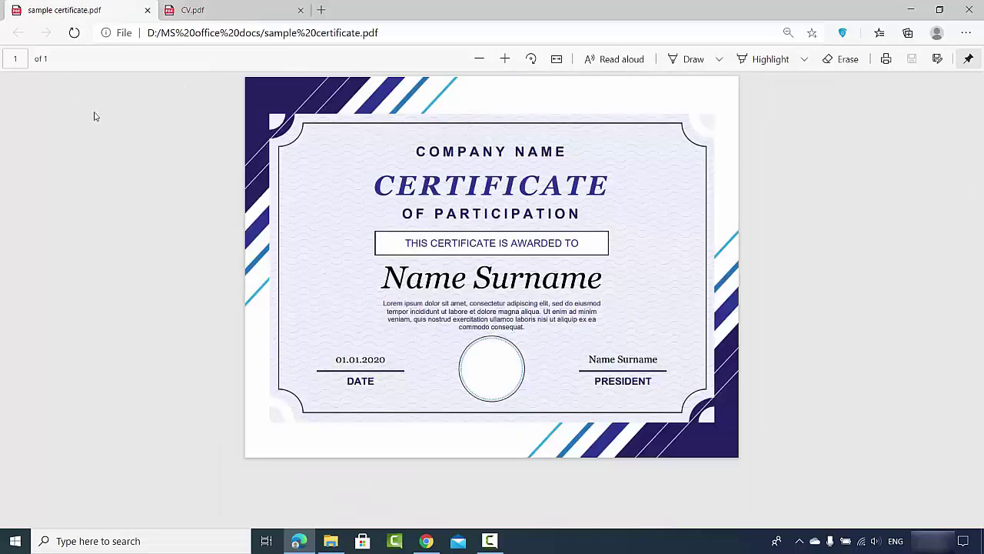
pyautogui.click(208, 10)
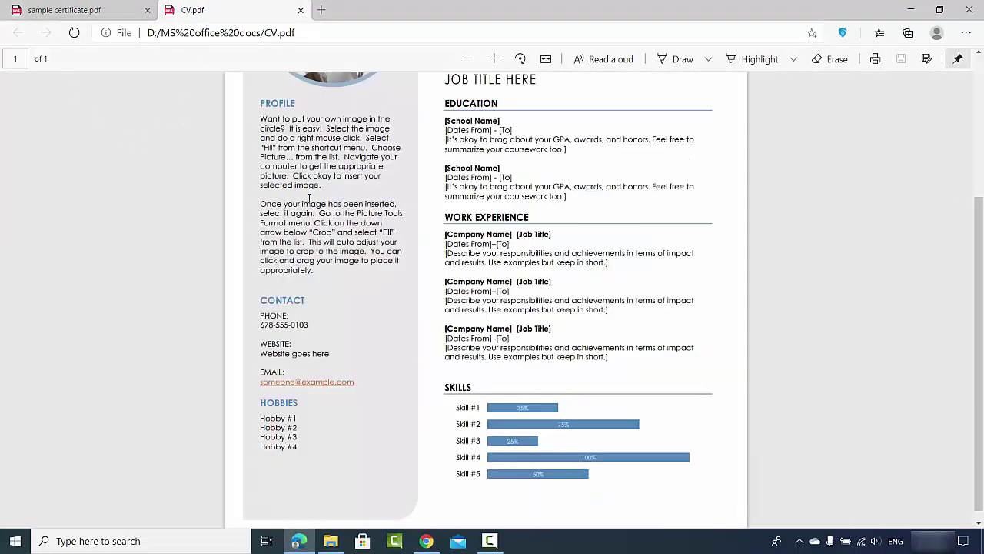
pyautogui.scroll(3, 310, 198)
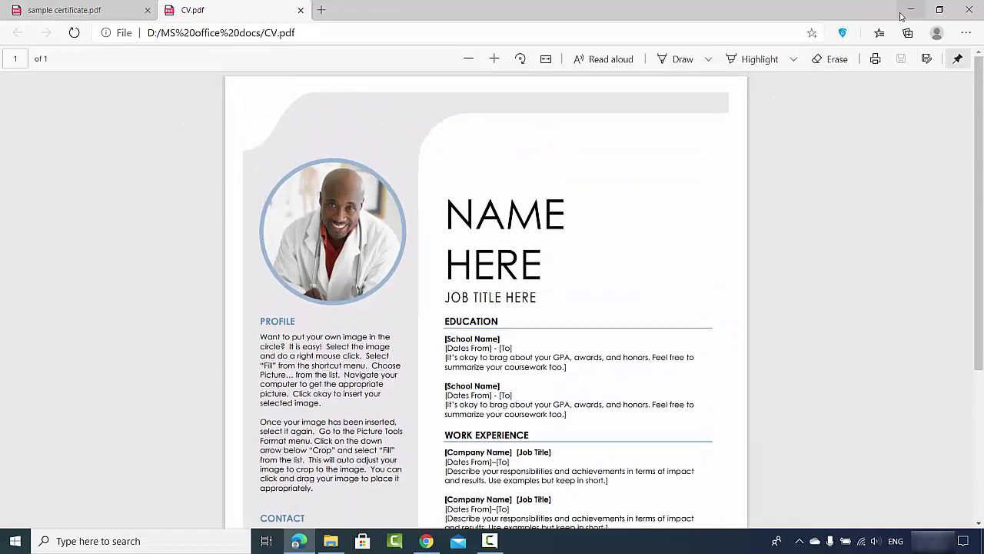
pyautogui.click(907, 10)
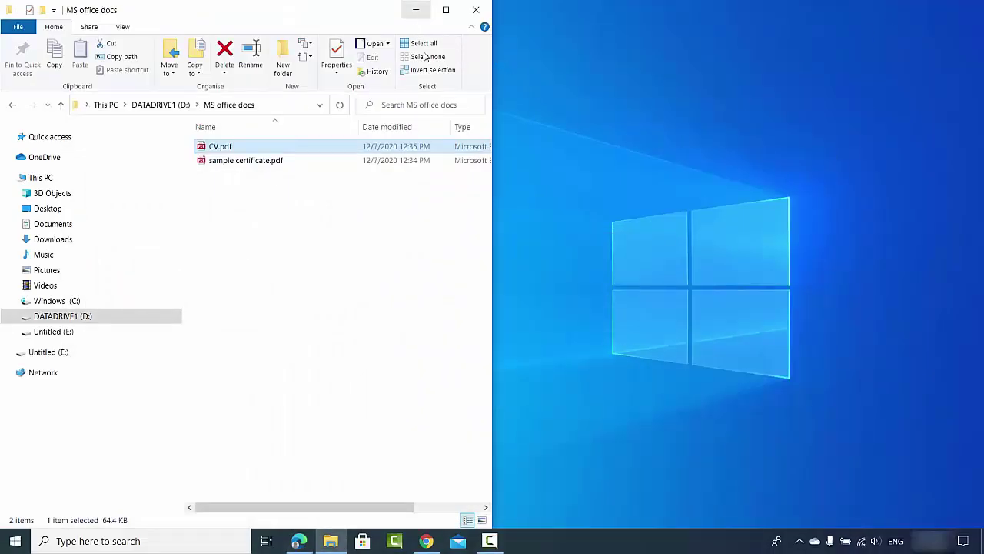
# Launch Word, snap it to the right half, and narrow Explorer's navigation pane
pyautogui.click(82, 541)
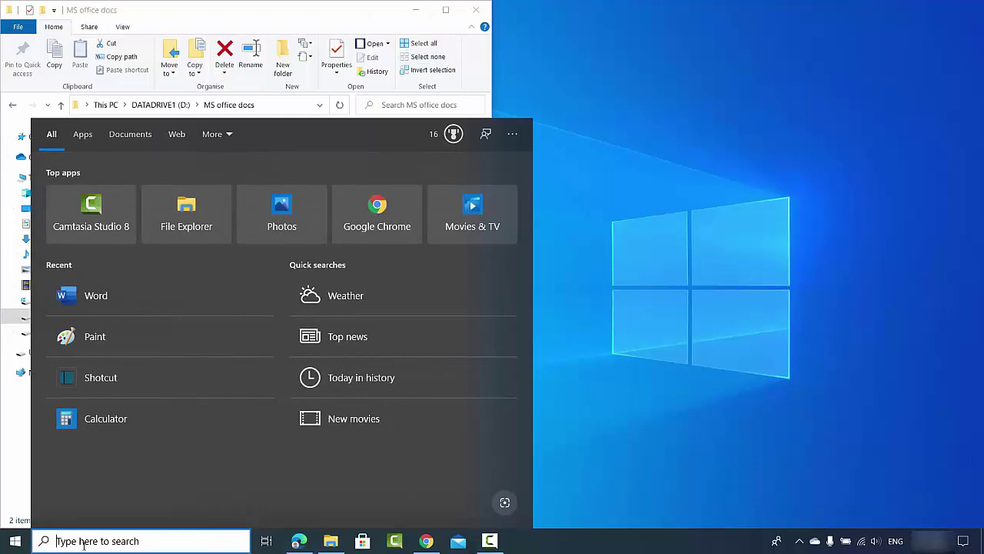
pyautogui.click(96, 297)
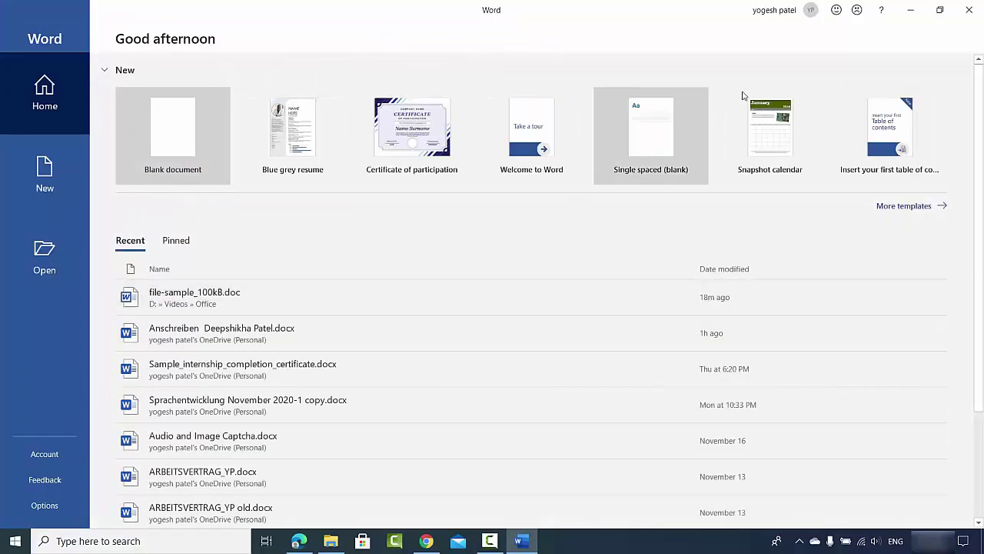
pyautogui.doubleClick(929, 15)
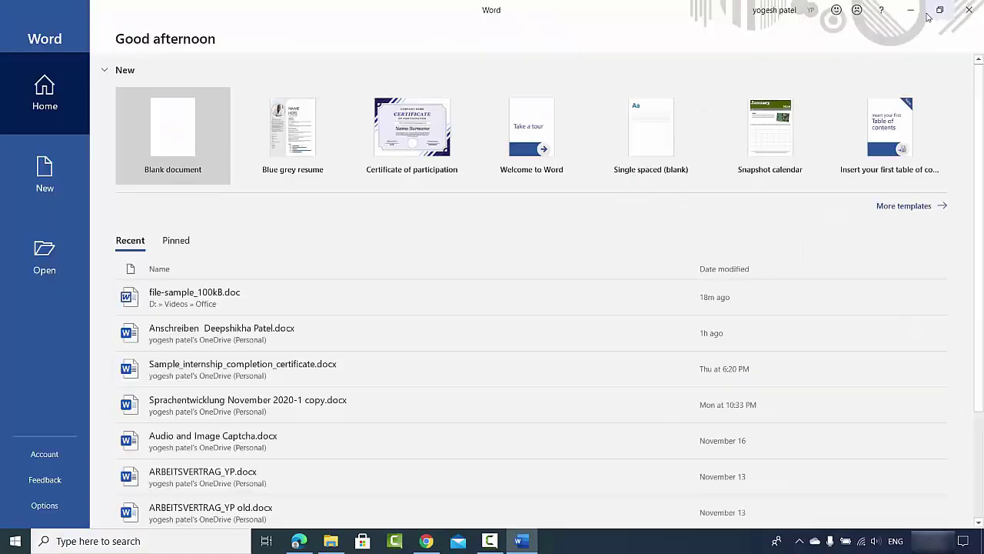
pyautogui.click(929, 15)
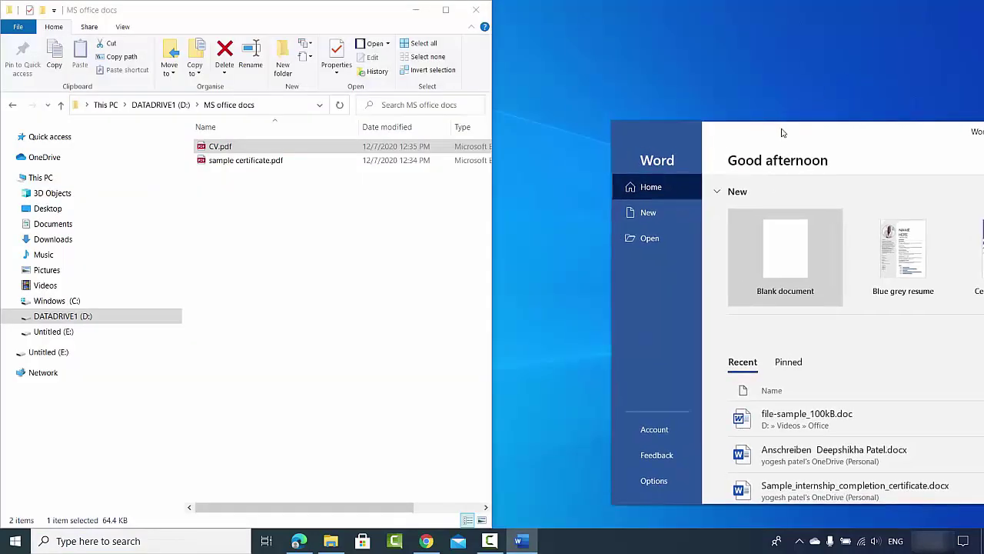
pyautogui.moveTo(781, 131); pyautogui.dragTo(983, 248)
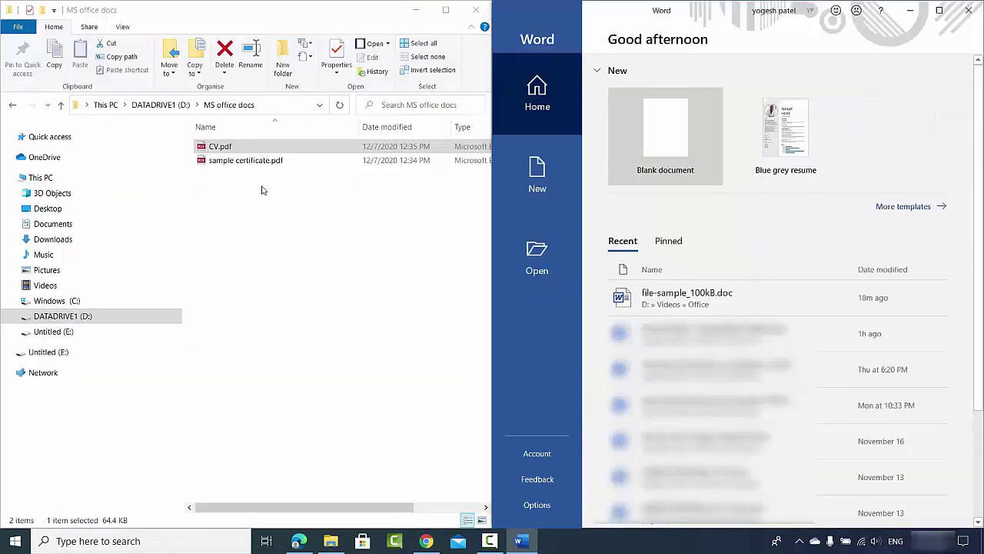
pyautogui.moveTo(184, 199); pyautogui.dragTo(112, 191)
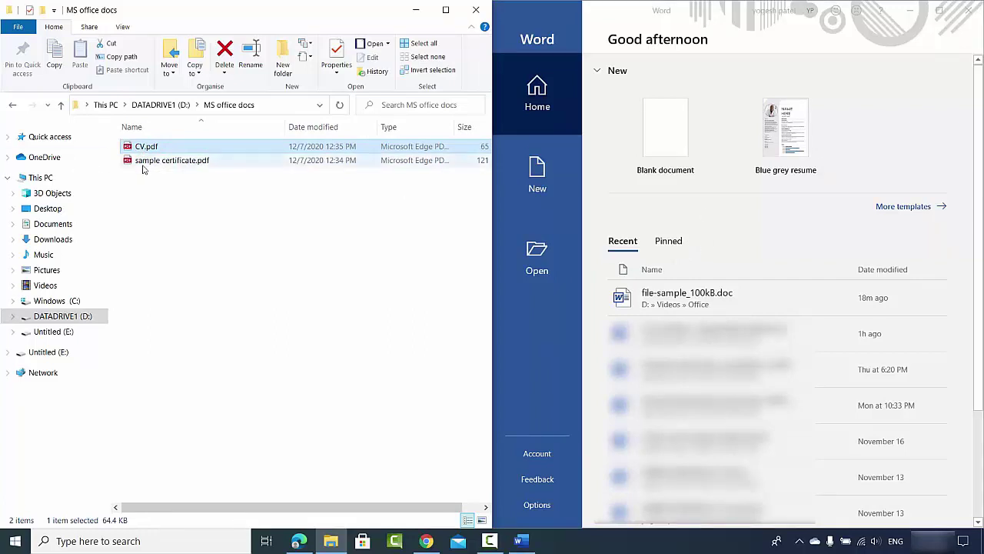
# Drag CV.pdf from the folder and drop it onto Word's start screen
pyautogui.moveTo(150, 148); pyautogui.dragTo(760, 263)
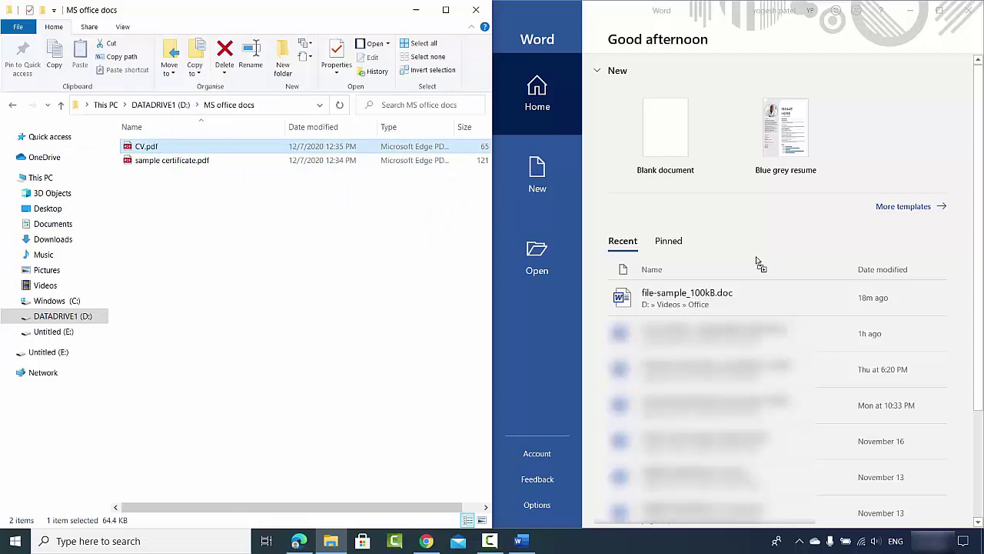
pyautogui.moveTo(760, 263); pyautogui.dragTo(759, 261)
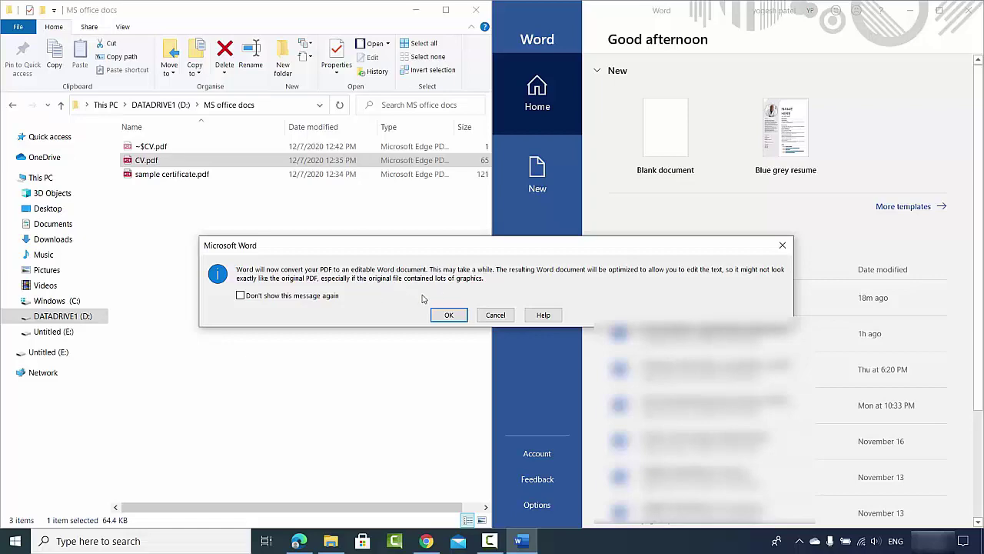
# Accept converting CV.pdf to an editable document and maximize the Word window
pyautogui.click(450, 315)
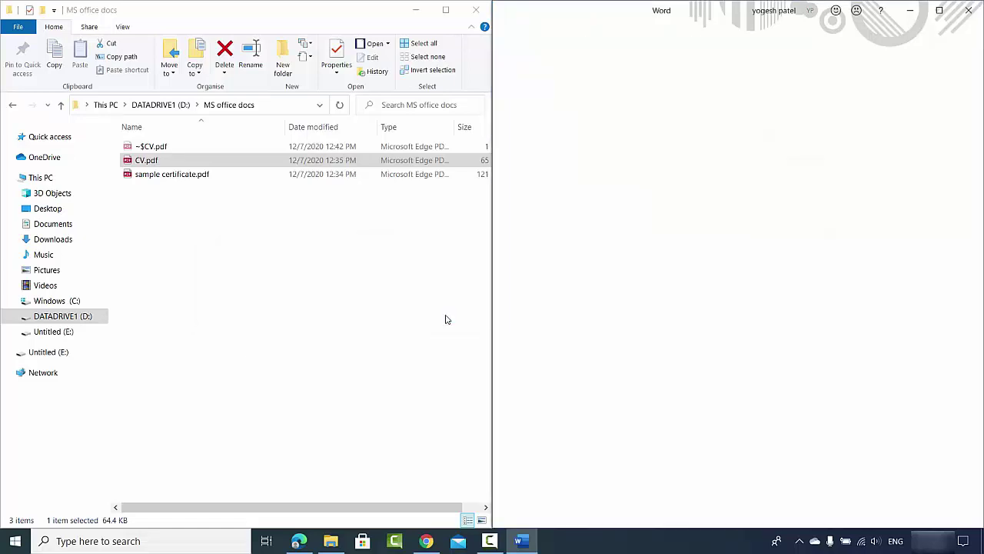
pyautogui.click(939, 10)
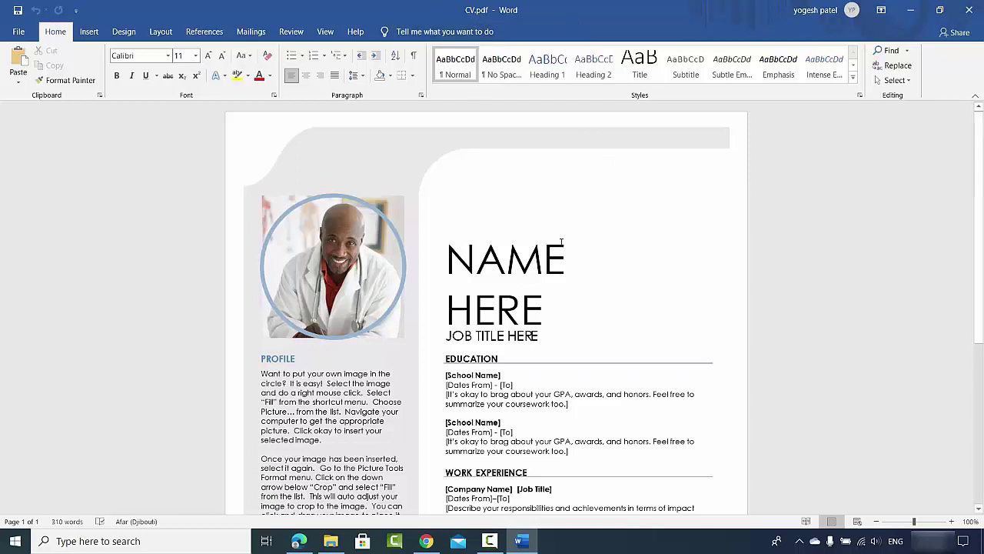
# Change the CV heading from NAME HERE to Tom Max, then select the profile photo
pyautogui.click(499, 261)
pyautogui.doubleClick(499, 262)
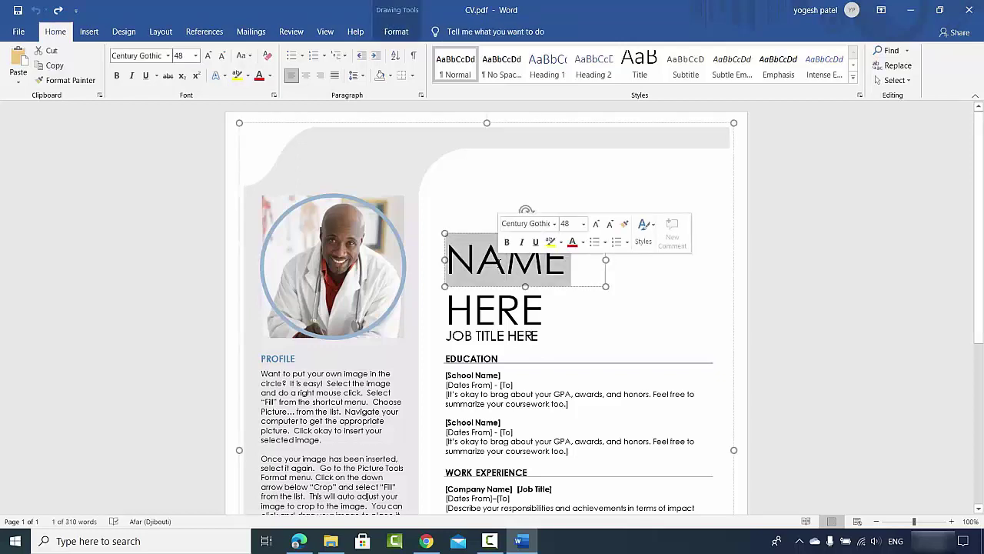
pyautogui.write('Tom')
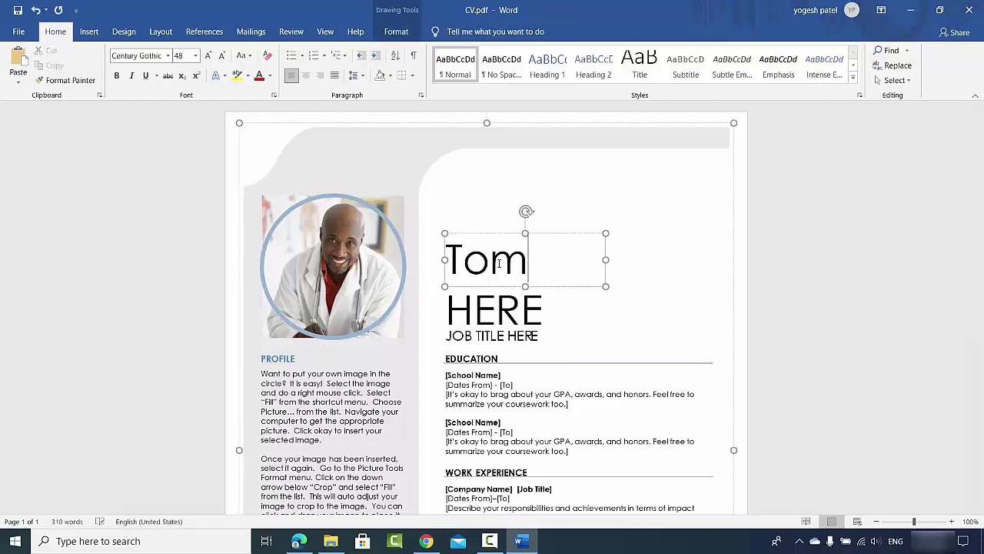
pyautogui.doubleClick(510, 307)
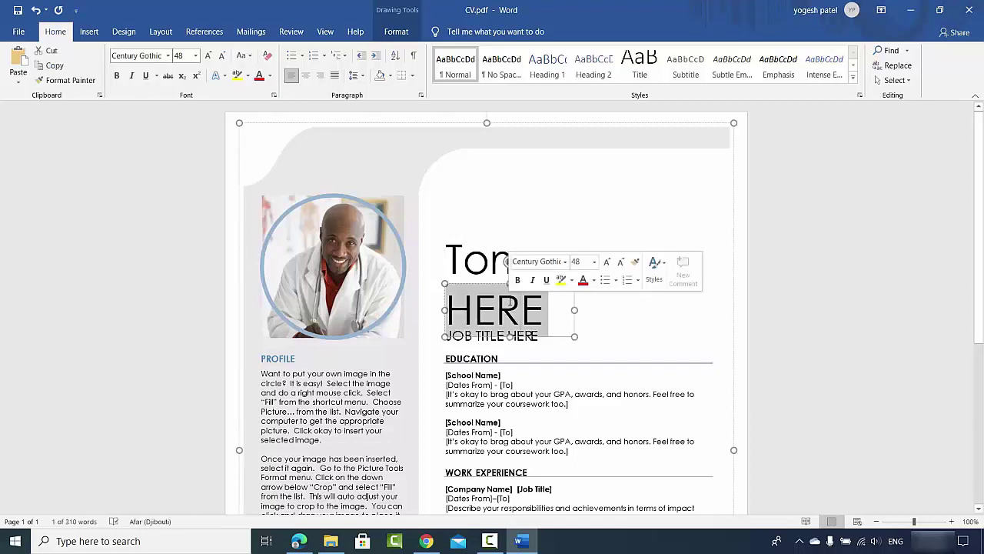
pyautogui.write('MAx')
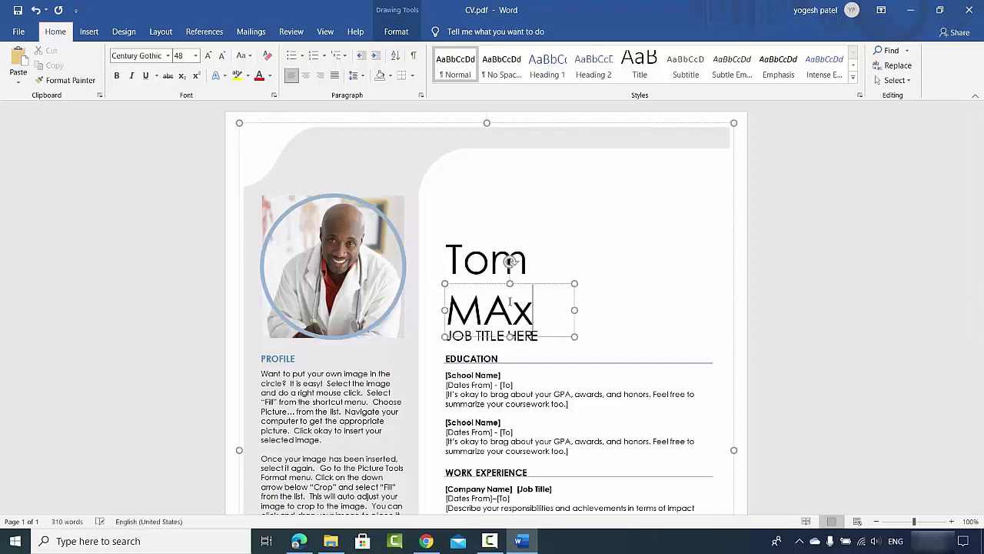
pyautogui.press('BackSpace')
pyautogui.press('BackSpace')
pyautogui.write('ax')
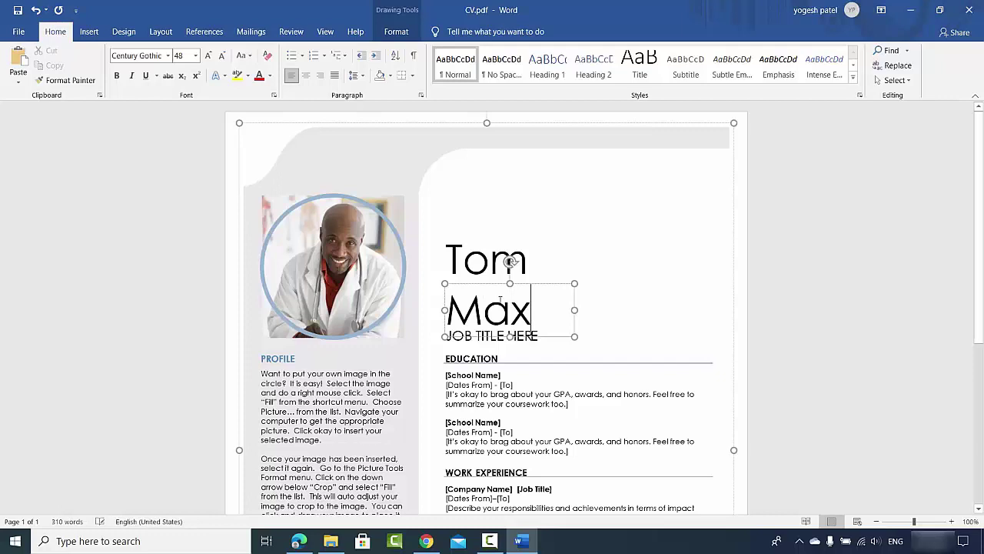
pyautogui.click(361, 278)
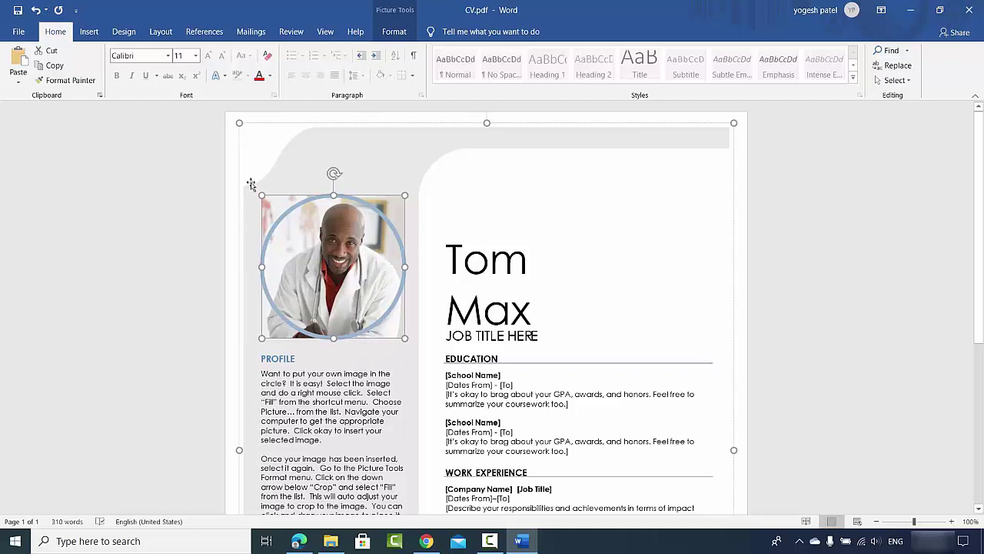
# Open Save As on This PC in the MS office docs folder as CV.docx
pyautogui.click(13, 33)
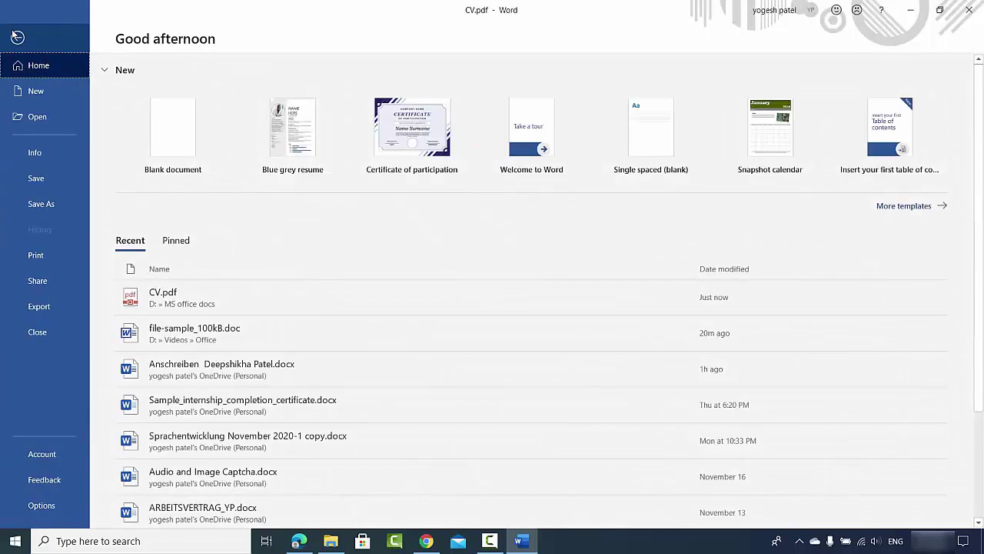
pyautogui.click(35, 204)
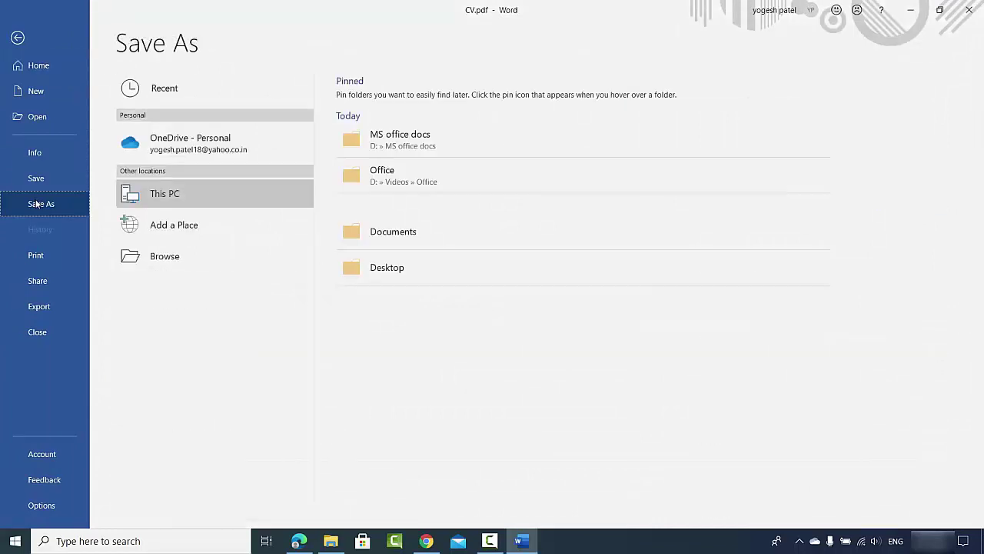
pyautogui.click(187, 201)
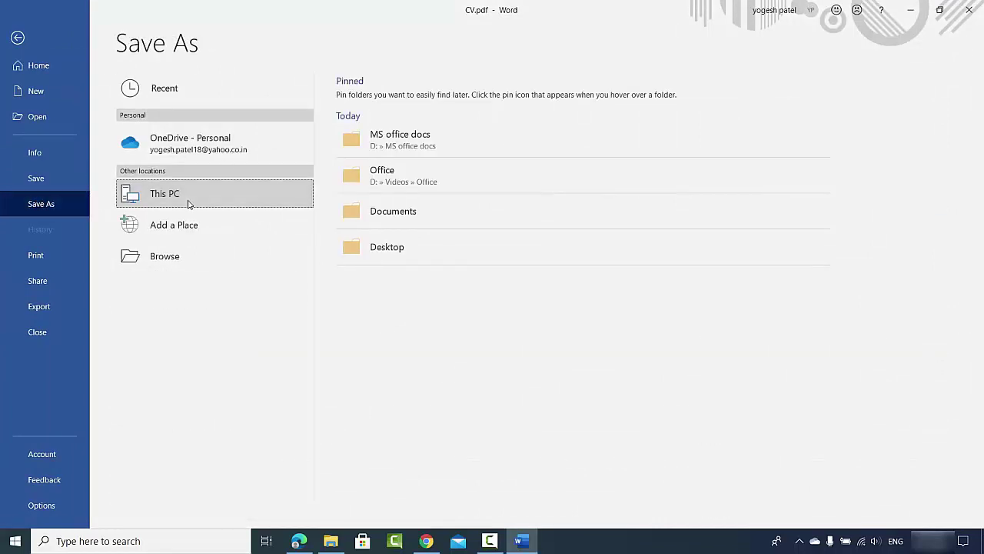
pyautogui.click(415, 140)
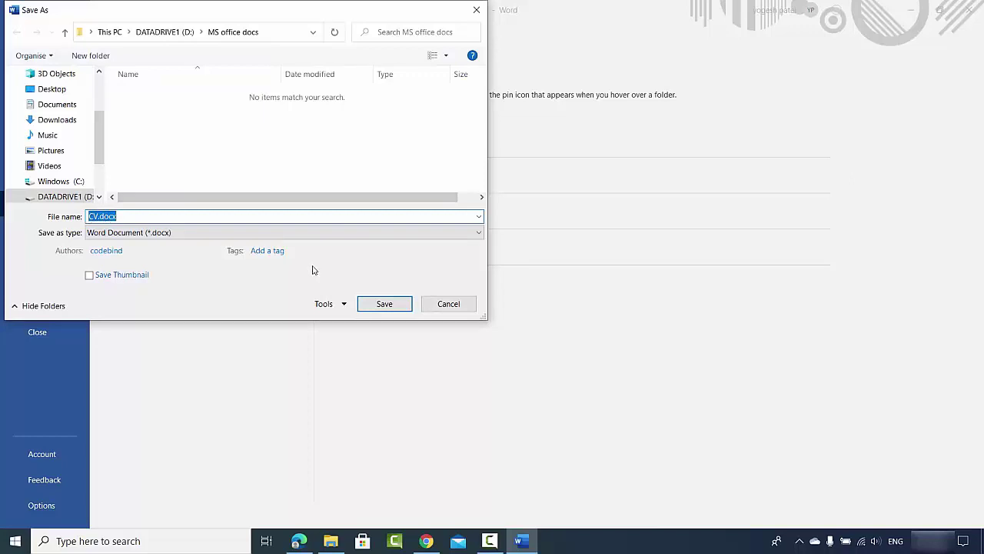
# Save the CV as CV.docx, verify it in the MS office docs folder, then return to Word
pyautogui.click(386, 306)
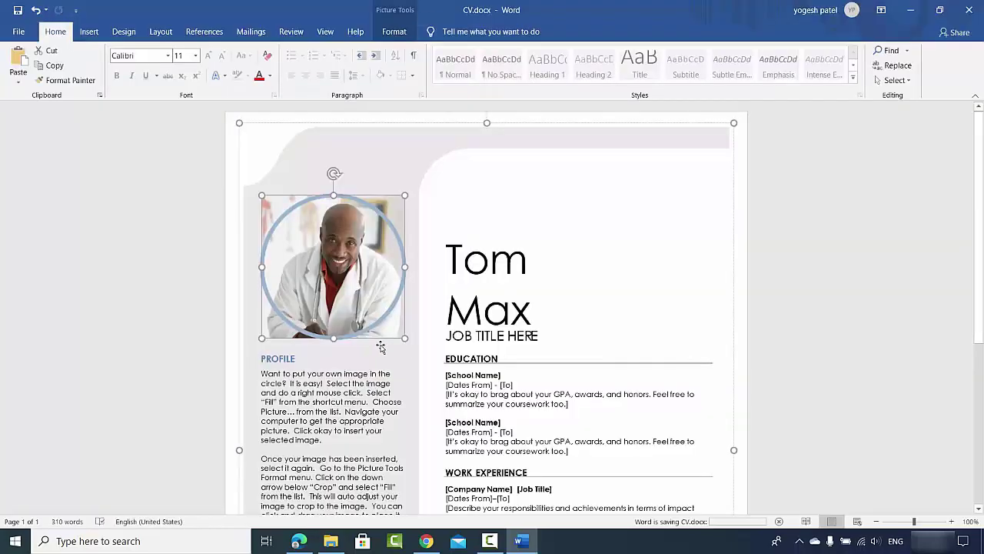
pyautogui.click(331, 542)
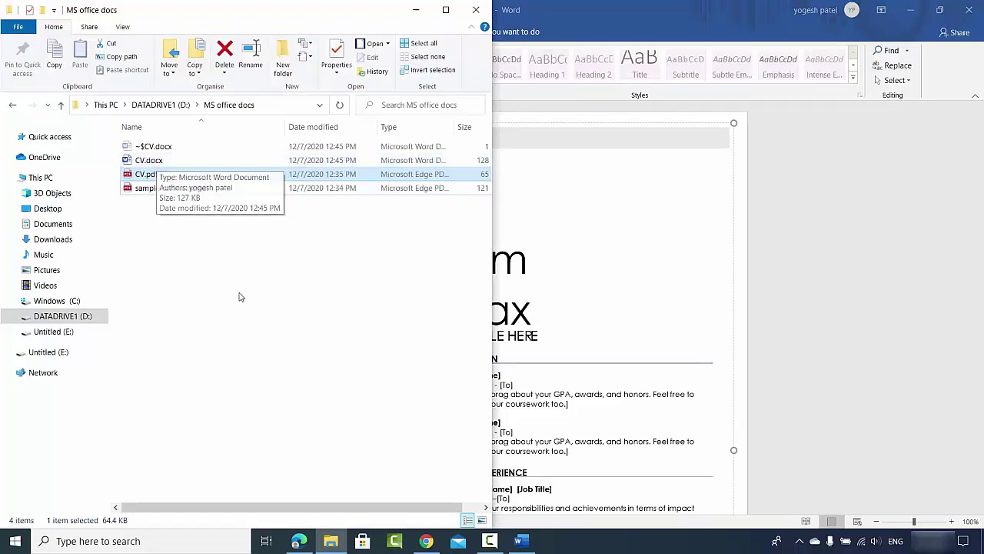
pyautogui.click(779, 174)
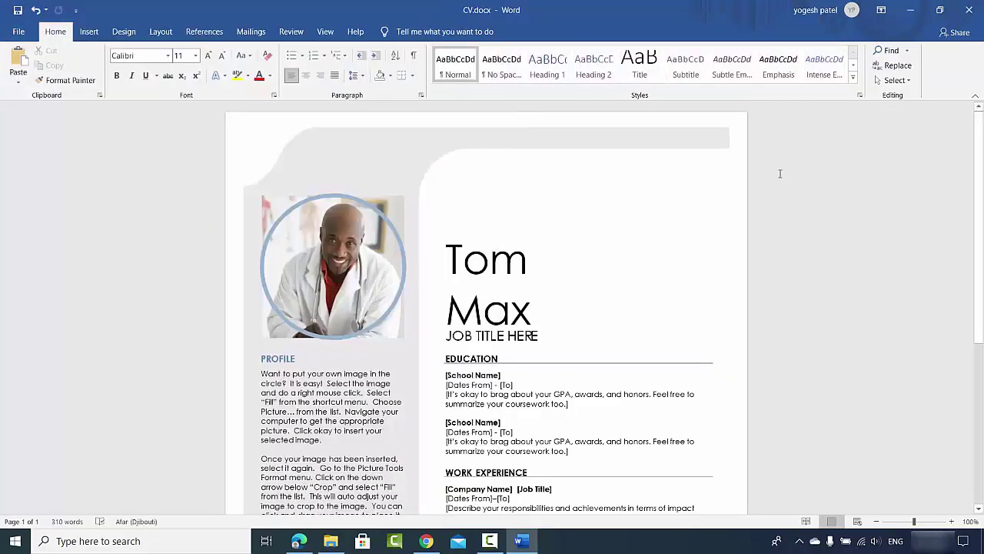
# Close the CV document, relaunch Word and snap it beside the folder
pyautogui.click(968, 16)
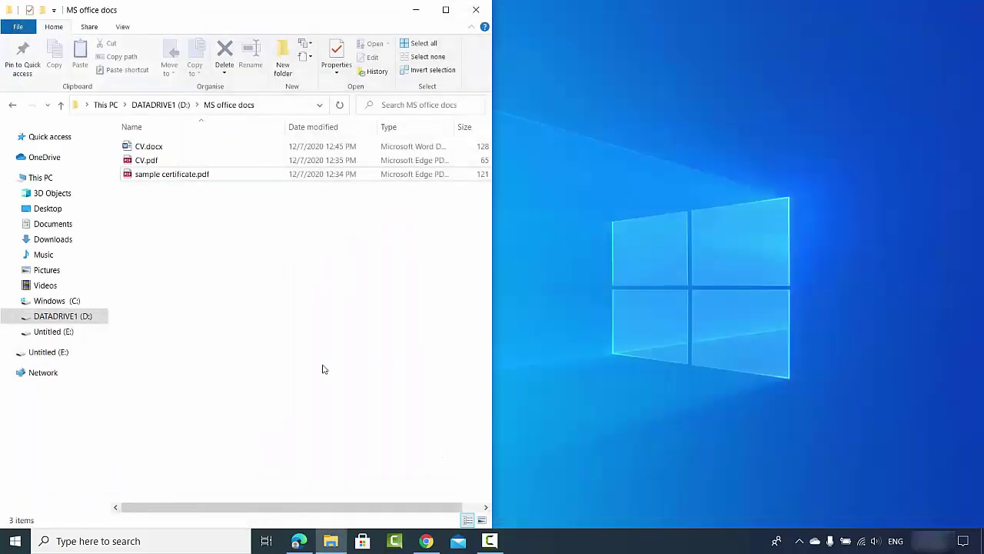
pyautogui.click(222, 541)
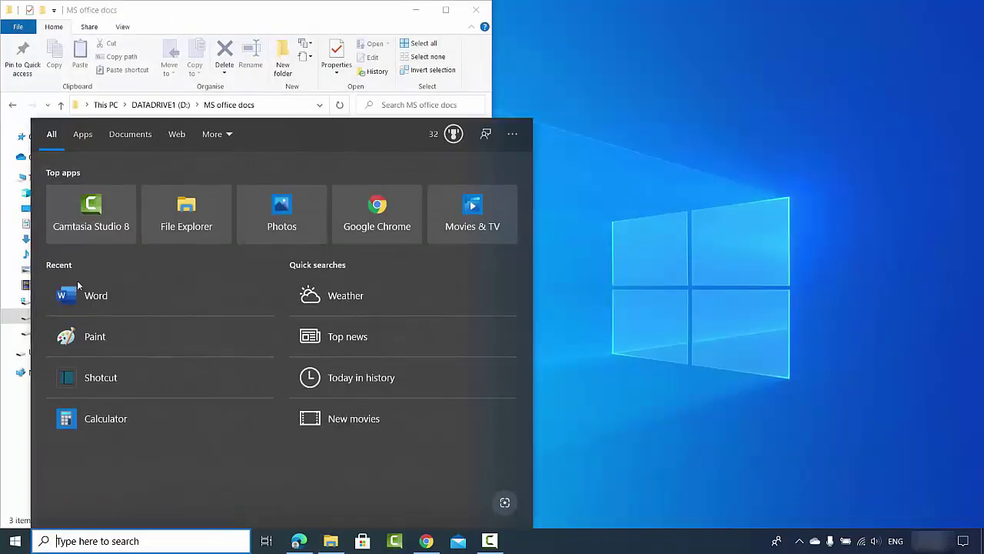
pyautogui.click(80, 289)
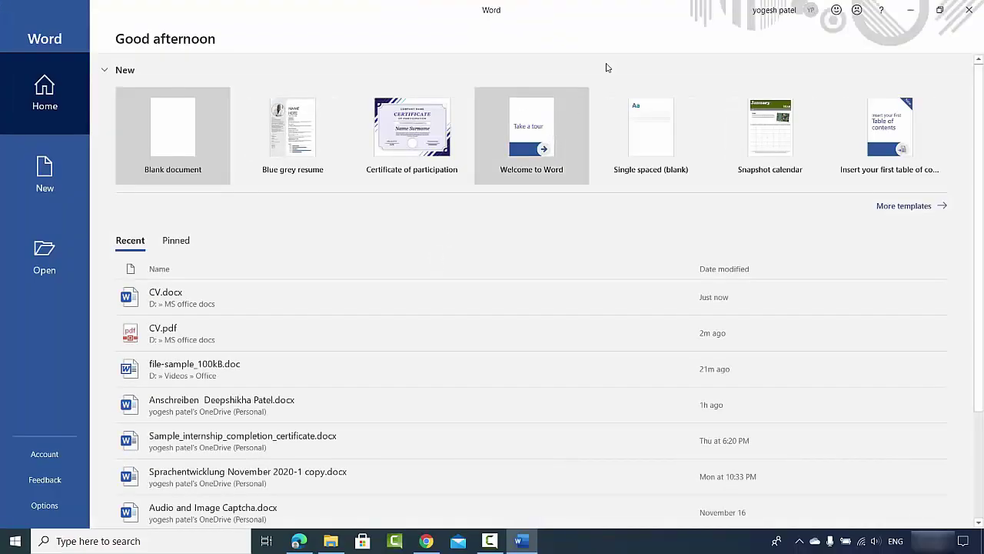
pyautogui.moveTo(627, 8); pyautogui.dragTo(983, 9)
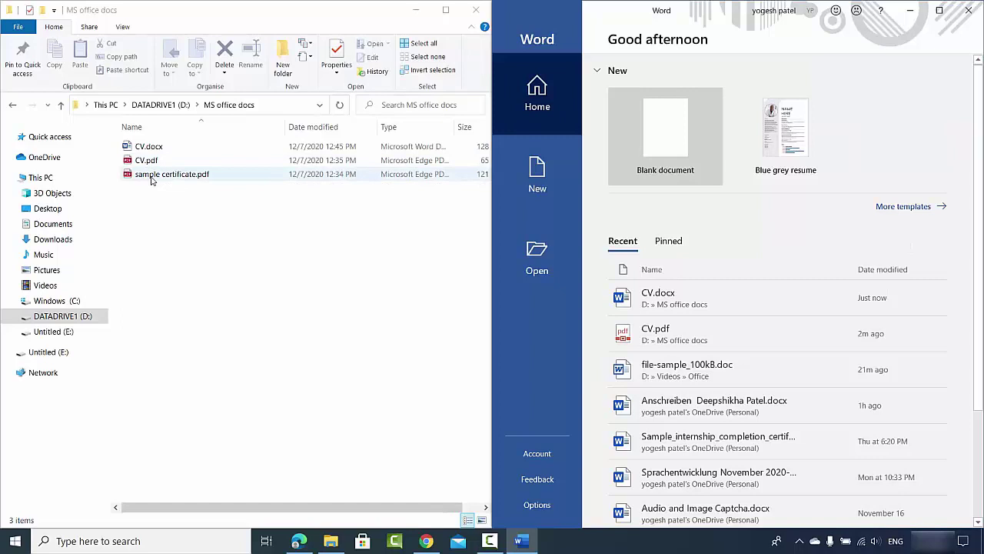
# Convert sample certificate.pdf into an editable Word document and maximize it
pyautogui.moveTo(154, 175); pyautogui.dragTo(767, 252)
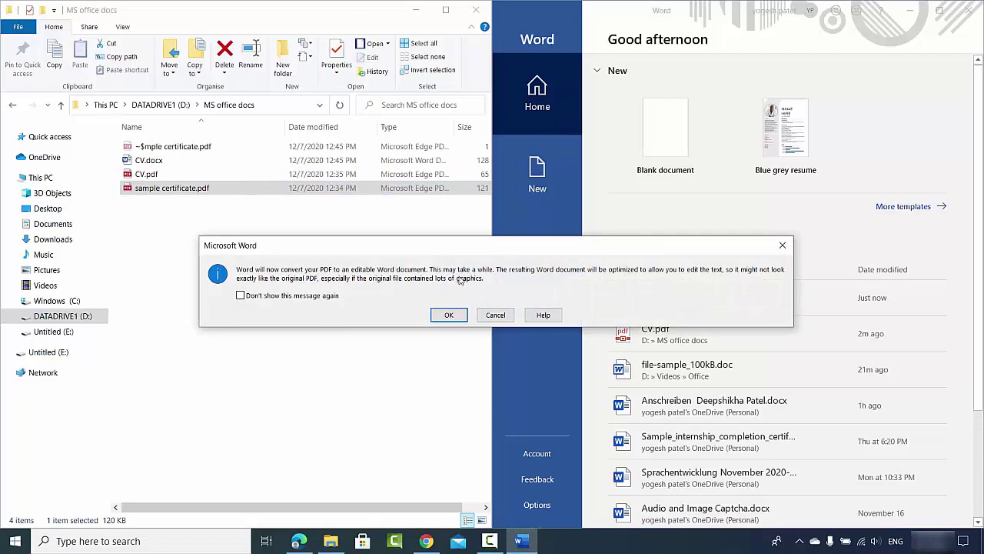
pyautogui.click(449, 315)
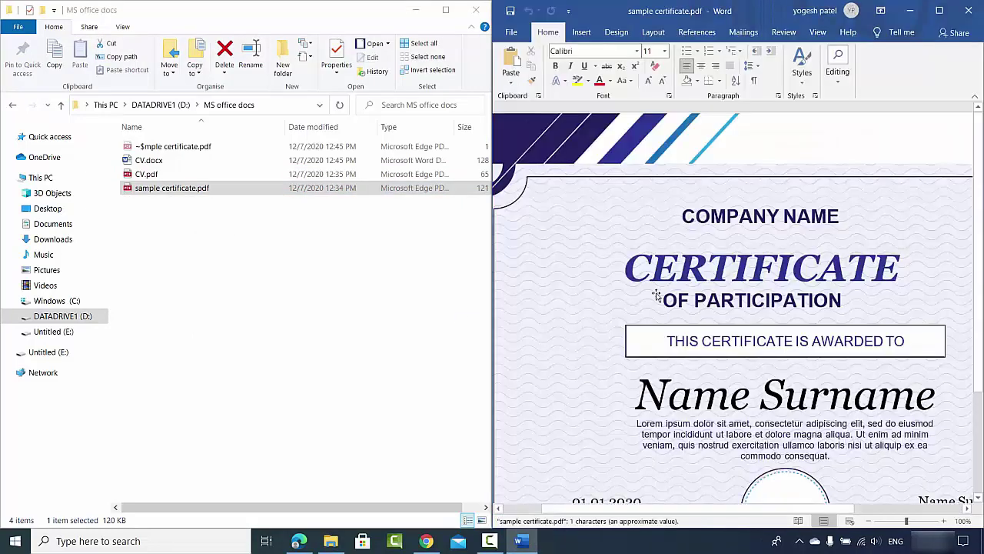
pyautogui.click(939, 11)
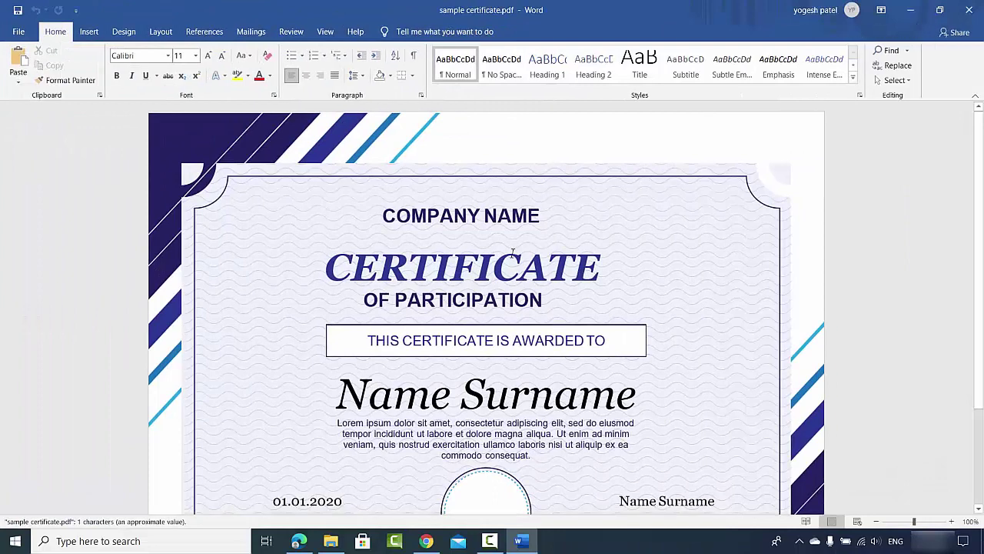
# Replace COMPANY NAME with Codebind and Name Surname with Tom Max, then select the 2020 date
pyautogui.scroll(-1, 512, 253)
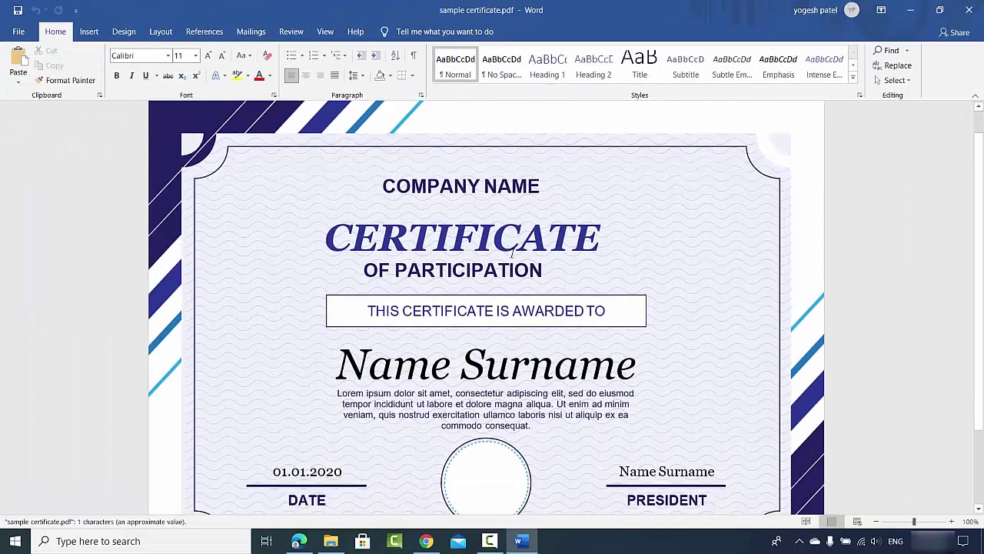
pyautogui.click(450, 185)
pyautogui.doubleClick(450, 185)
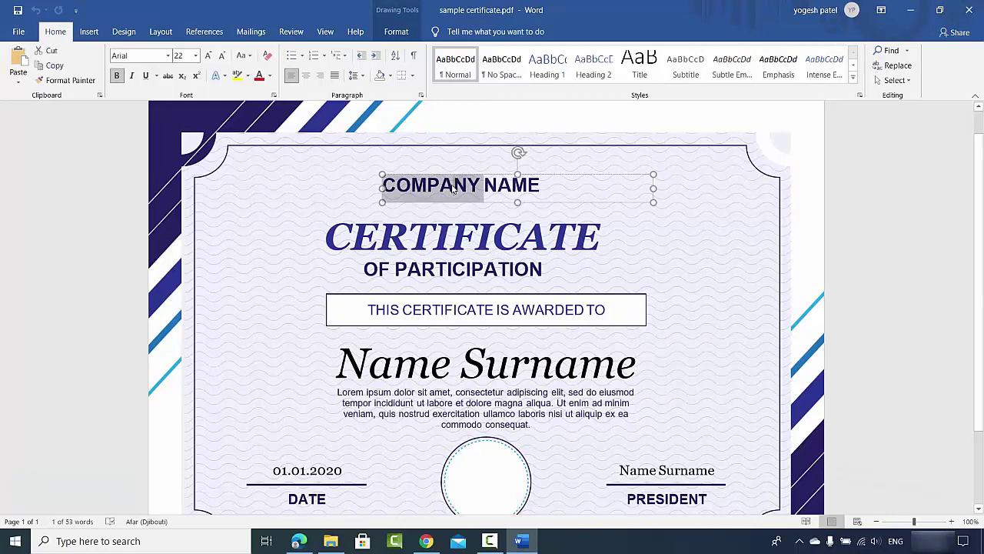
pyautogui.tripleClick(462, 191)
pyautogui.write('Co')
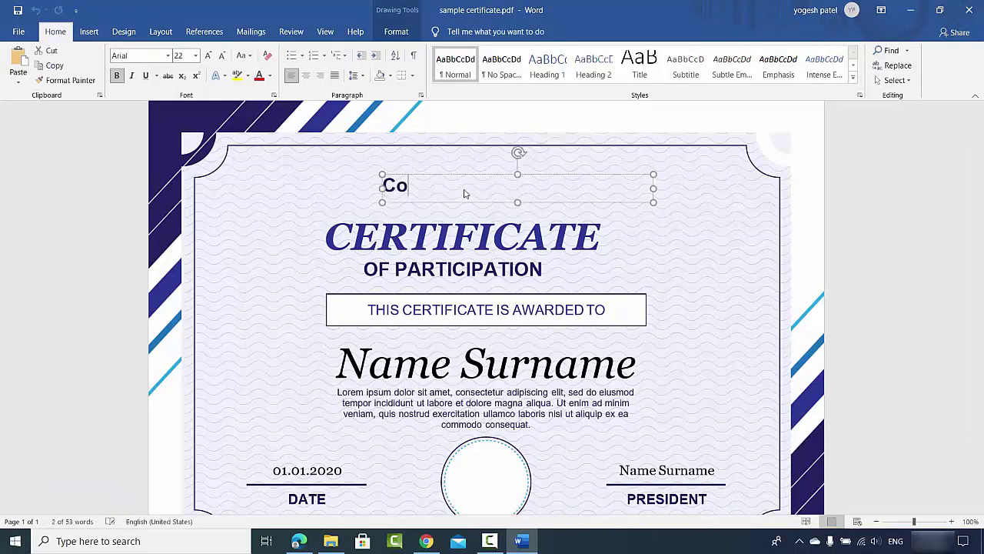
pyautogui.write('debind')
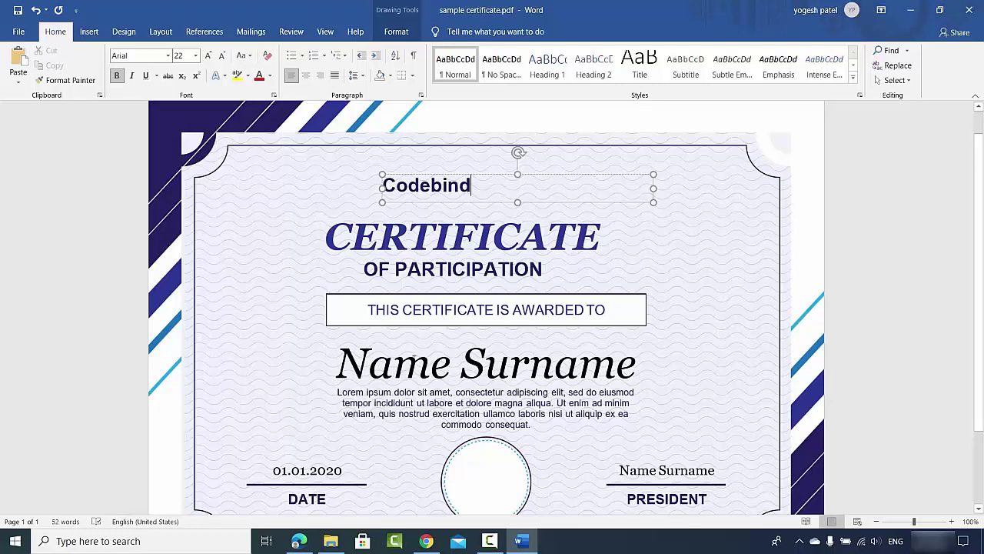
pyautogui.tripleClick(414, 361)
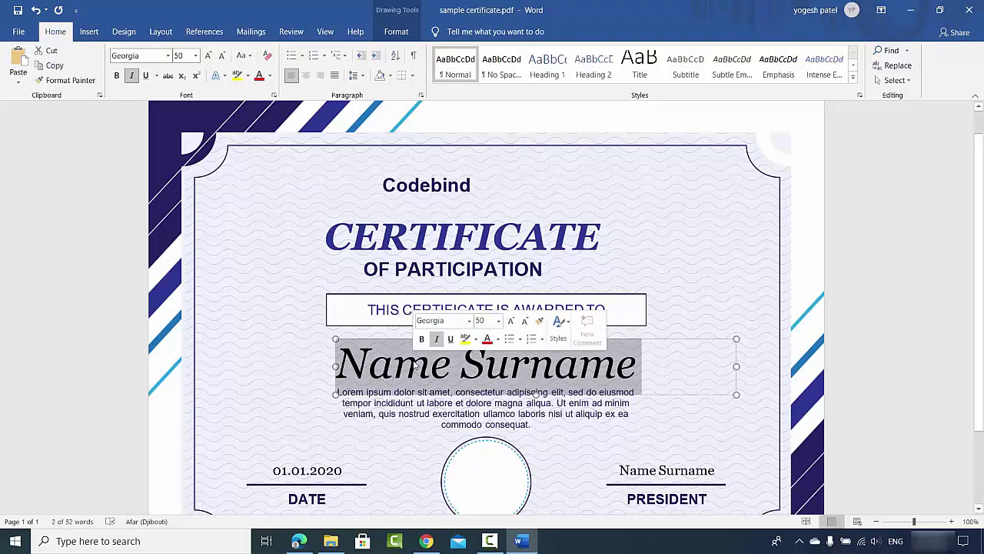
pyautogui.write('Tom ')
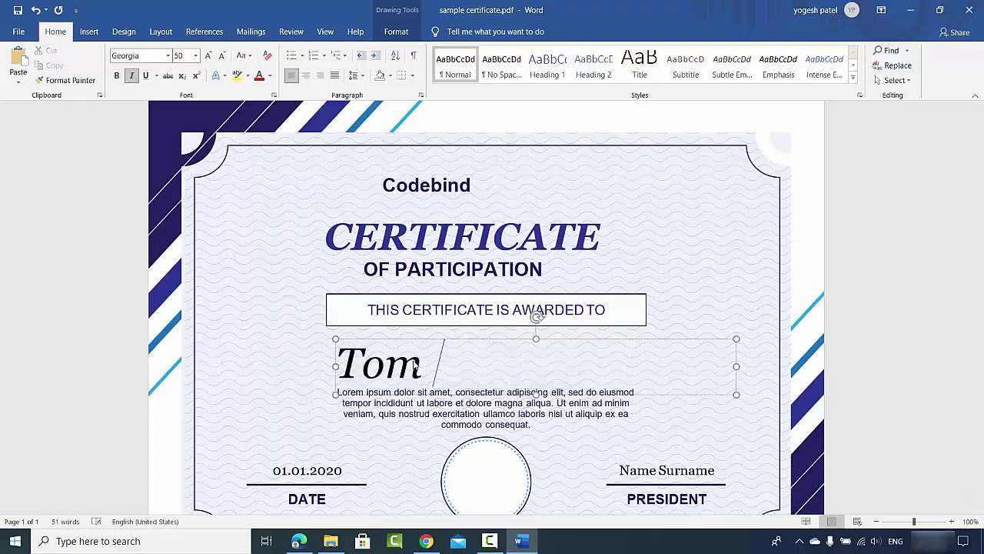
pyautogui.write('Max')
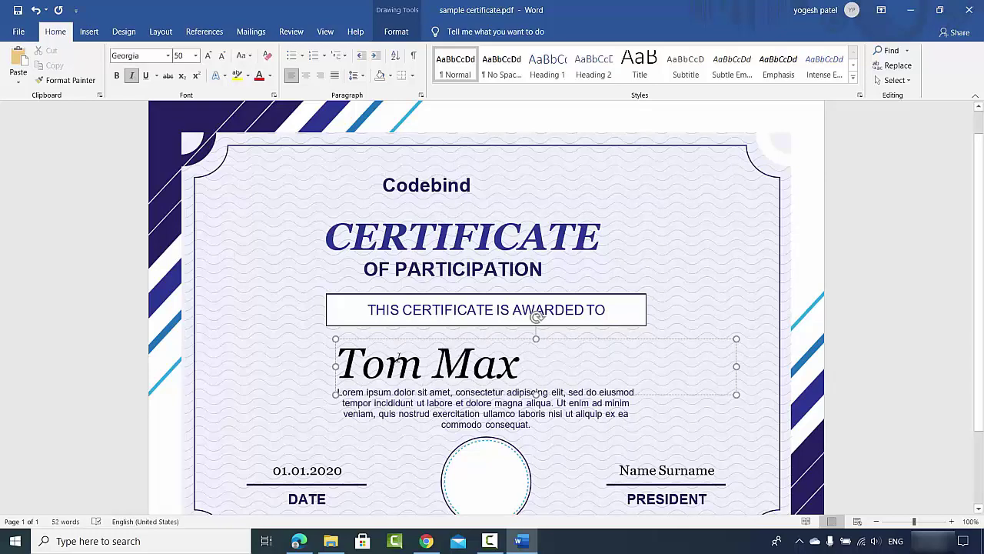
pyautogui.scroll(-1, 399, 354)
pyautogui.doubleClick(327, 440)
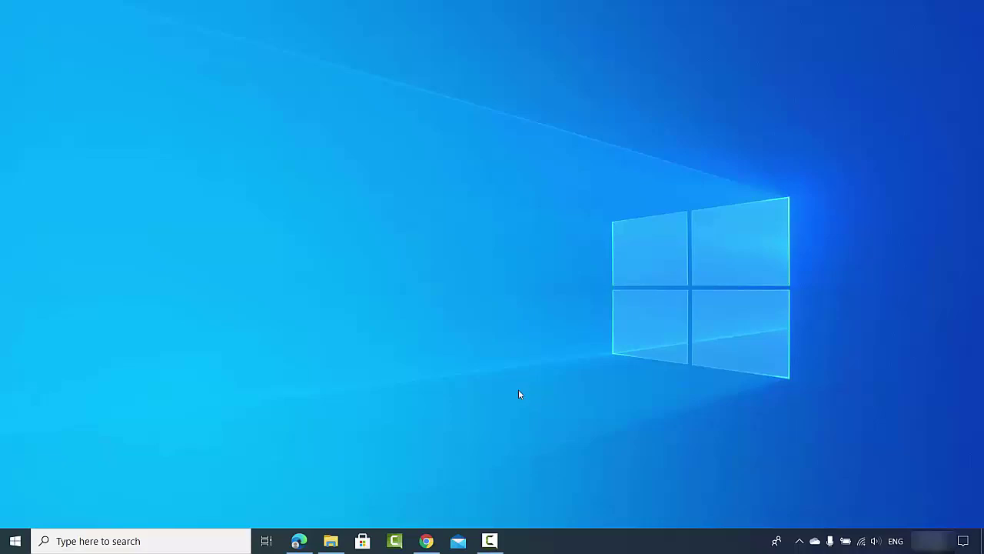
# Bring Chrome forward to show the Google results for 'pdf to word'
pyautogui.click(426, 540)
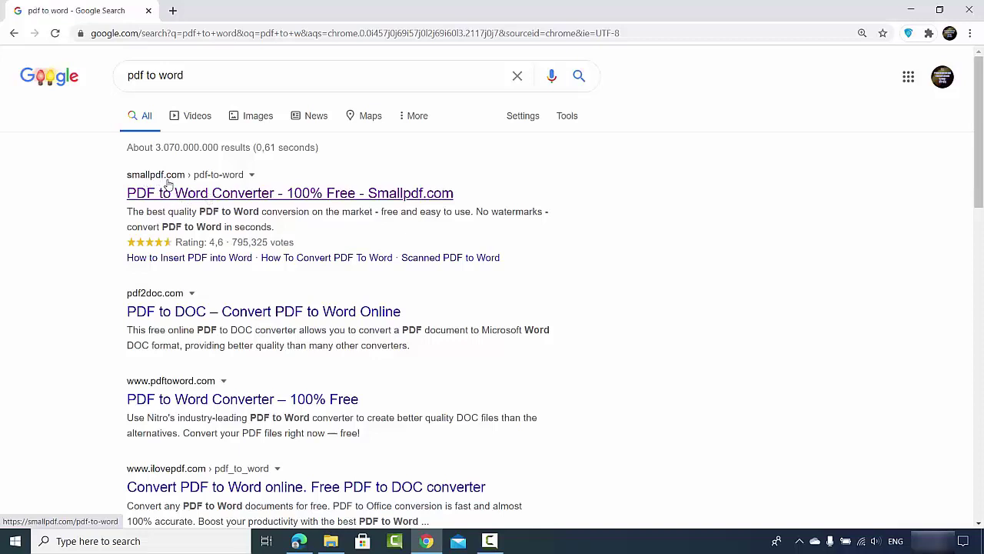
# Open Smallpdf's PDF to Word Converter and bring up its file chooser on MS office docs
pyautogui.click(216, 197)
pyautogui.click(483, 362)
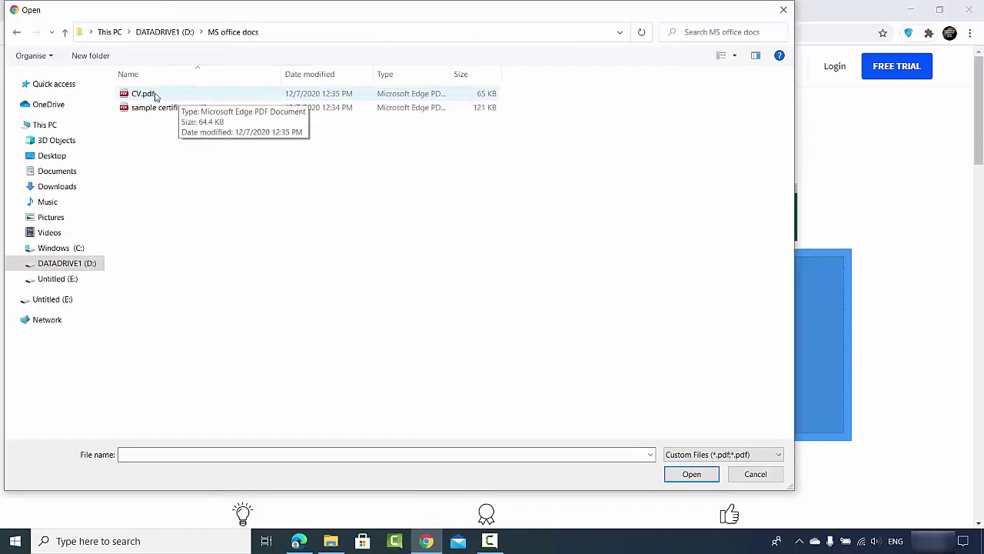
# Upload CV.pdf to Smallpdf and convert it using the standard non-OCR Convert to Word option
pyautogui.click(156, 96)
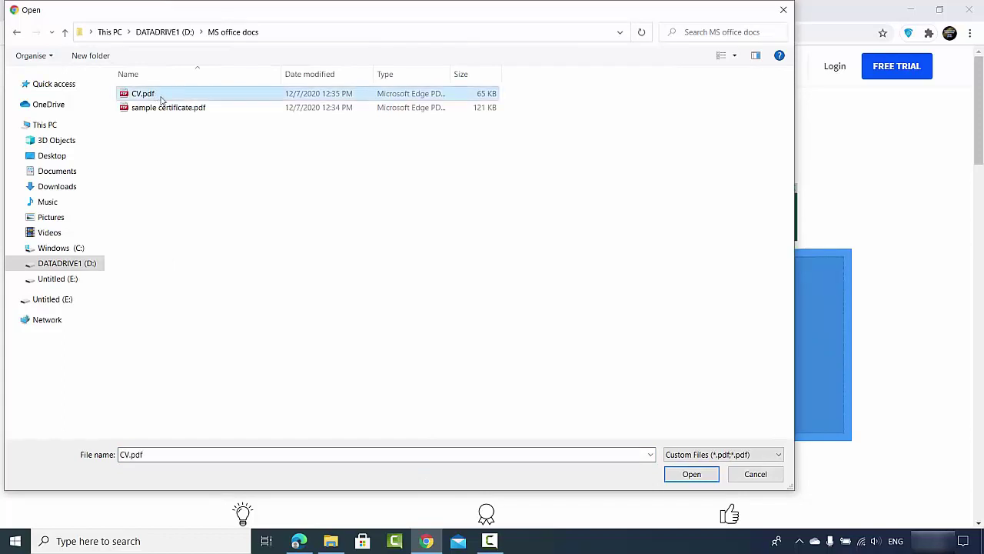
pyautogui.click(683, 471)
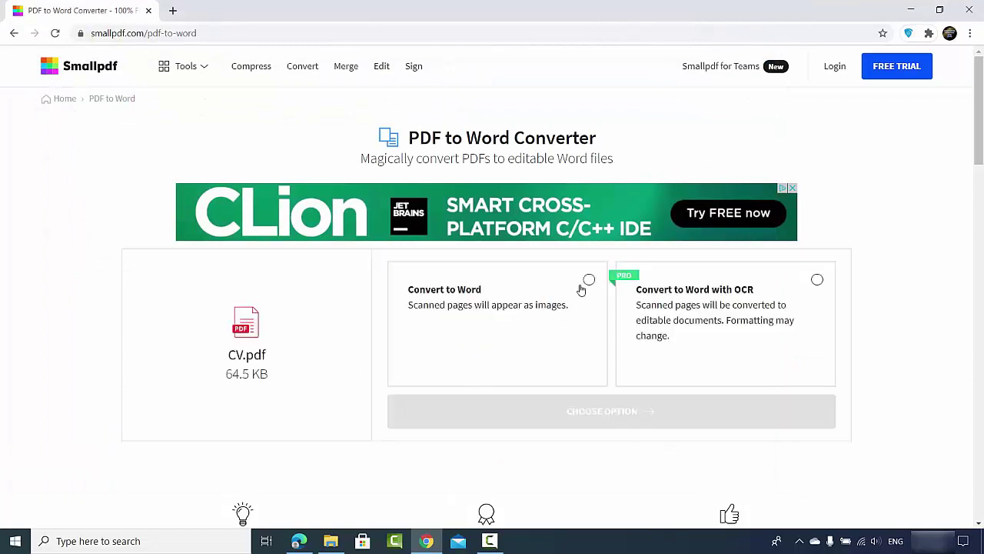
pyautogui.click(590, 281)
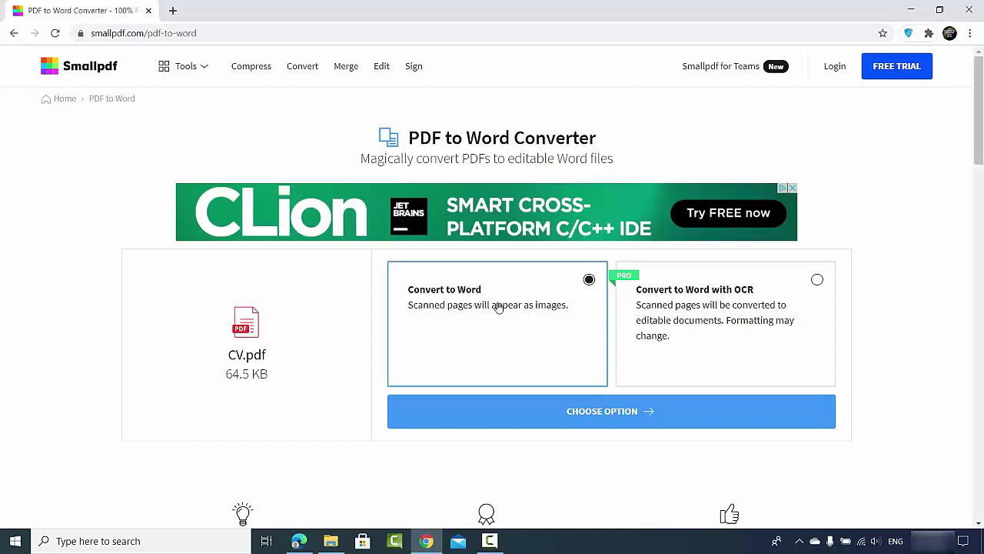
pyautogui.click(575, 413)
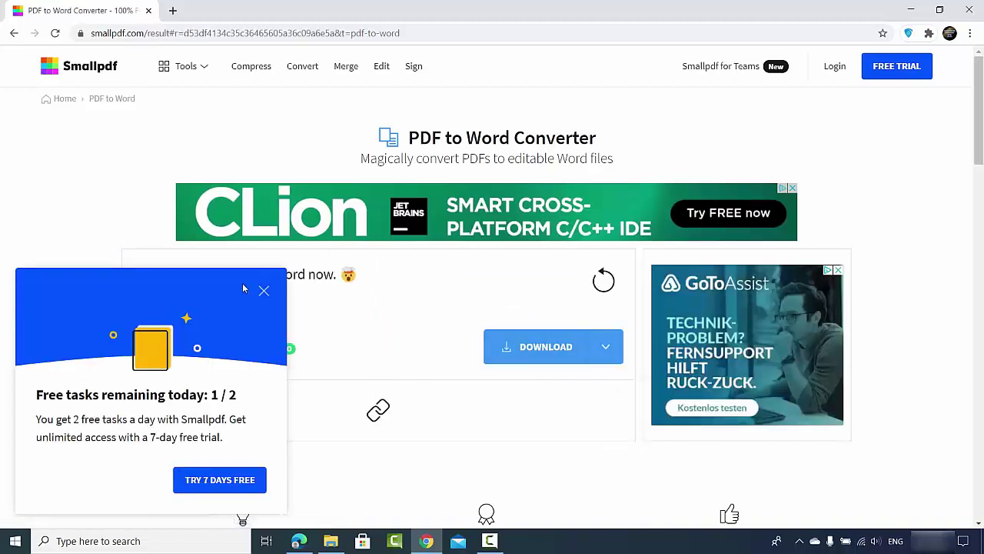
# Dismiss the free-tasks notice, download CV-converted.docx, and open it in Word
pyautogui.click(264, 290)
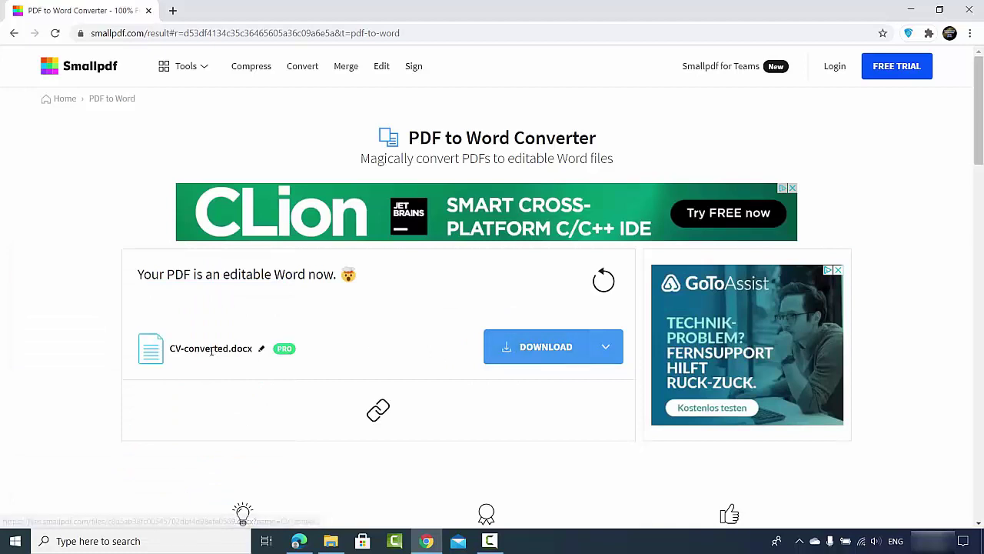
pyautogui.click(521, 349)
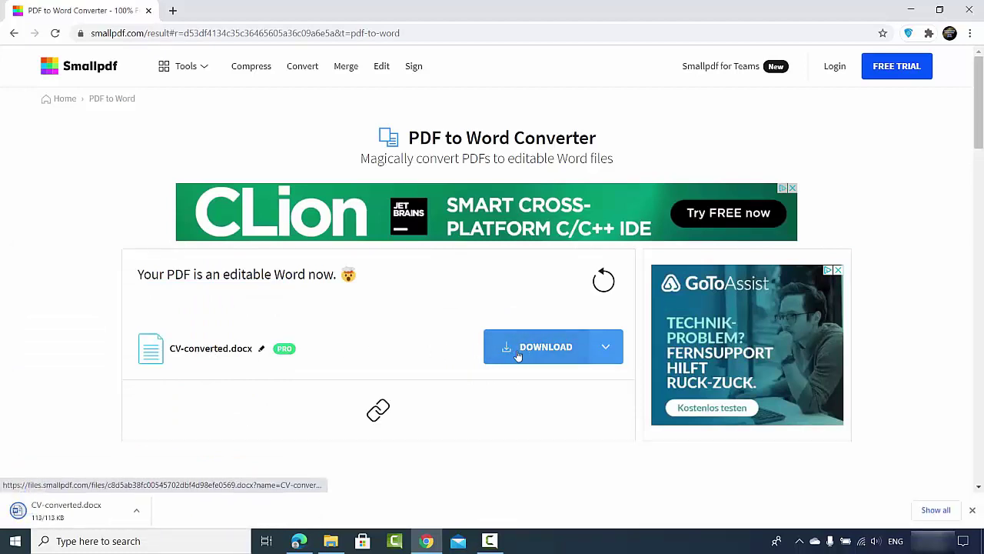
pyautogui.click(66, 514)
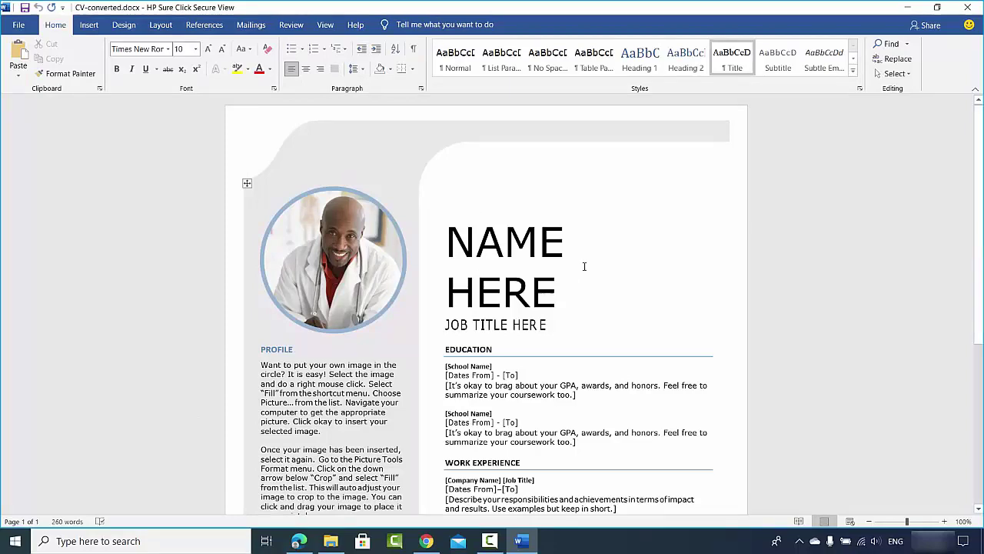
pyautogui.click(908, 6)
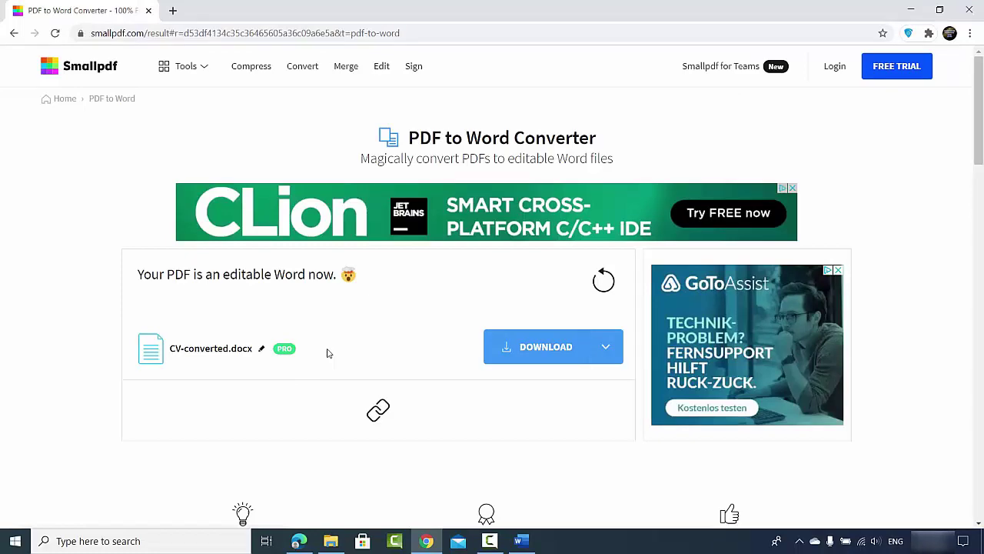
pyautogui.hotkey('alt', 'Tab')
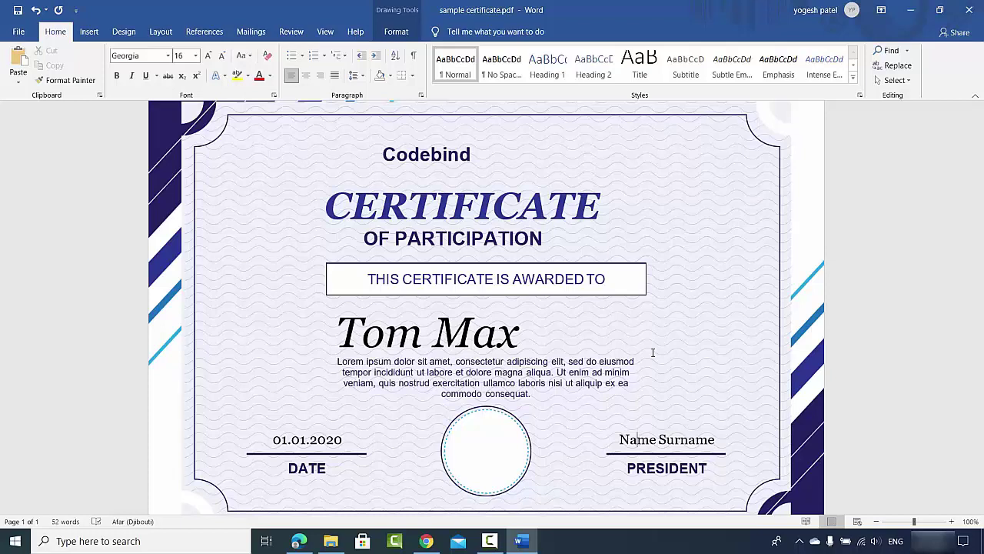
pyautogui.click(651, 351)
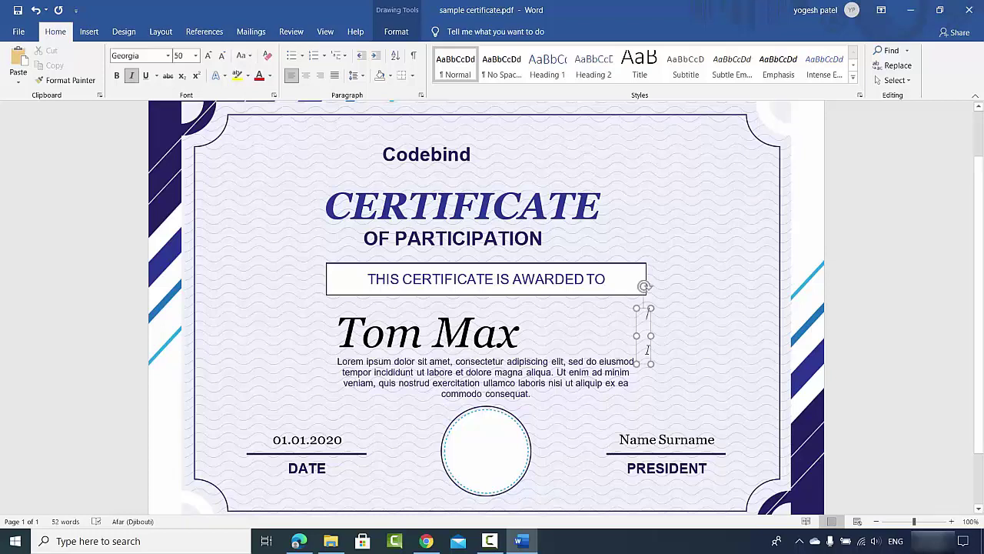